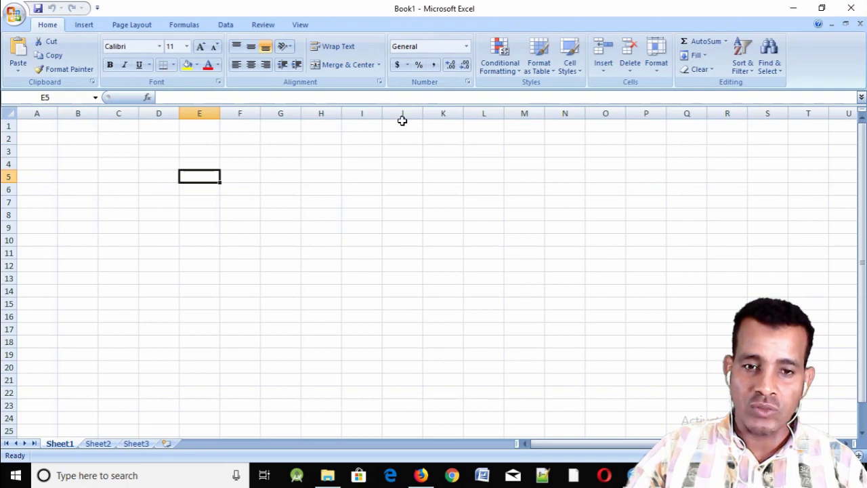
Step: Enter $45 in cell H5 after briefly opening the currency list
click(405, 65)
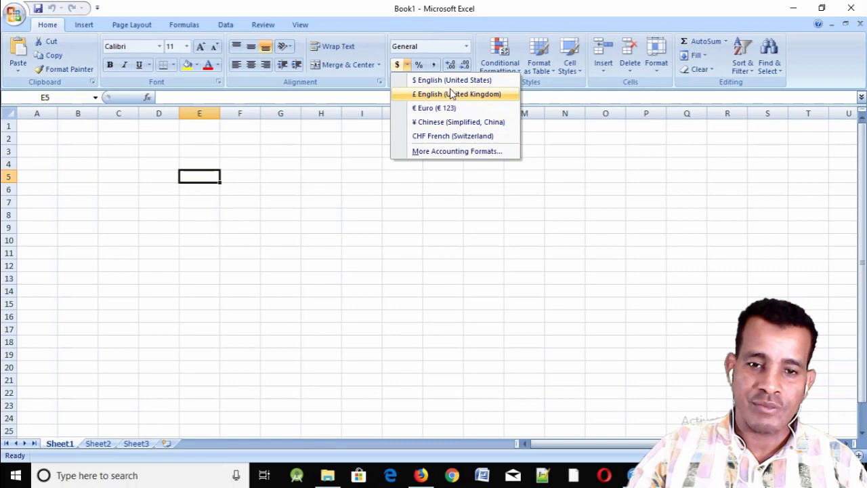
click(318, 179)
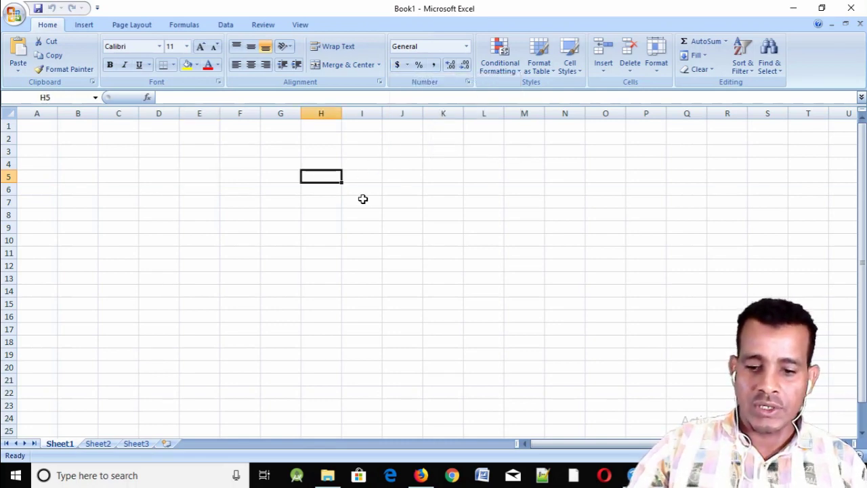
text(12)
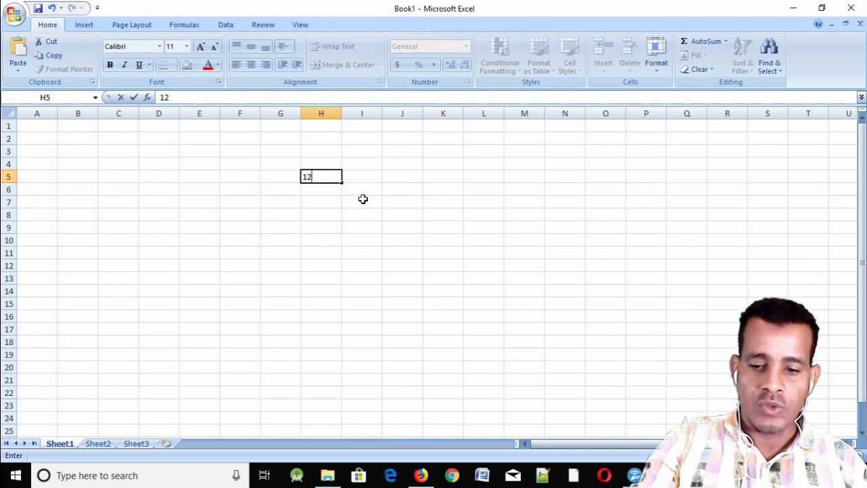
key(BackSpace)
key(BackSpace)
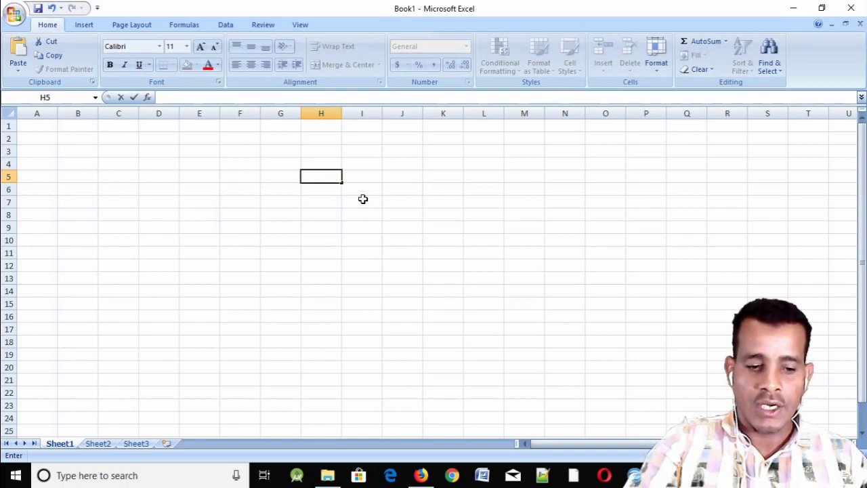
text($)
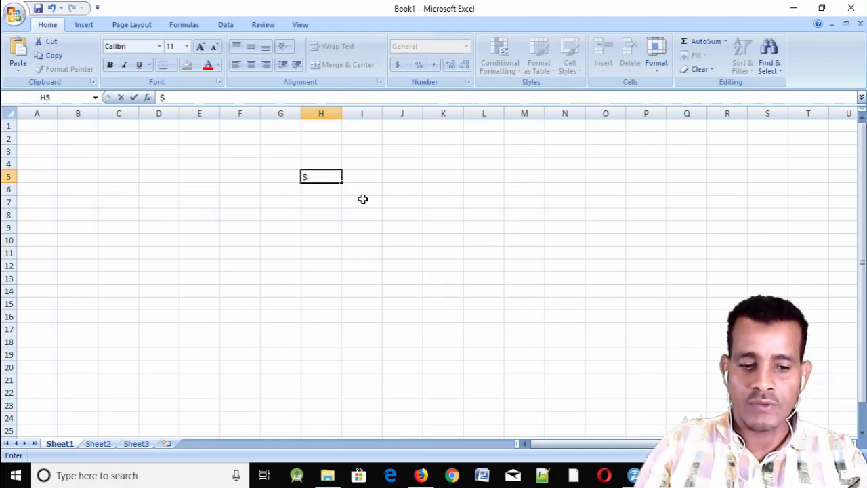
text(45)
click(336, 199)
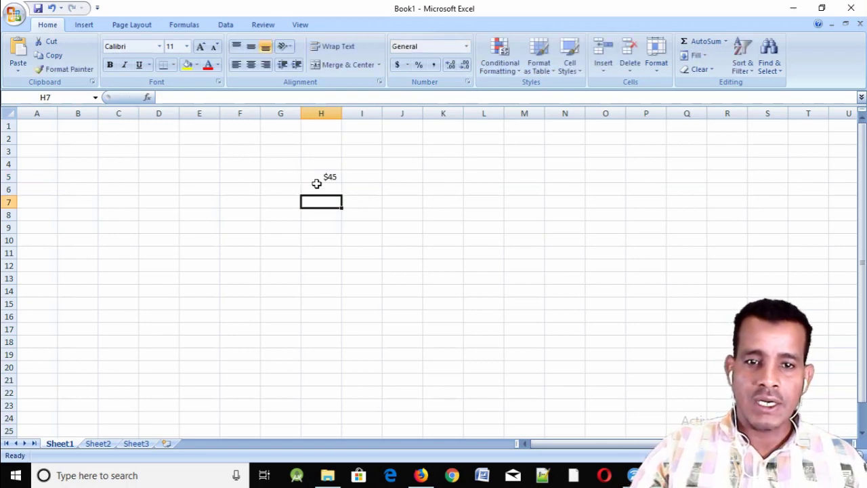
Step: Switch H5 to General format so it shows 45, then clear it
click(317, 178)
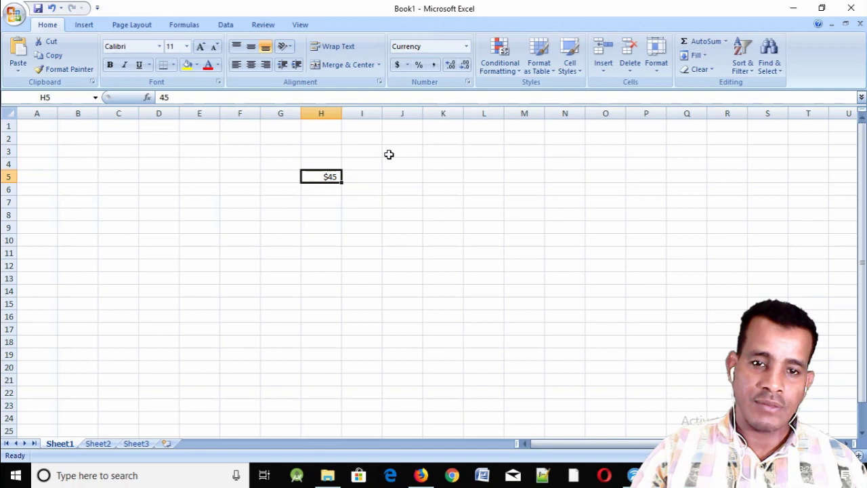
click(466, 46)
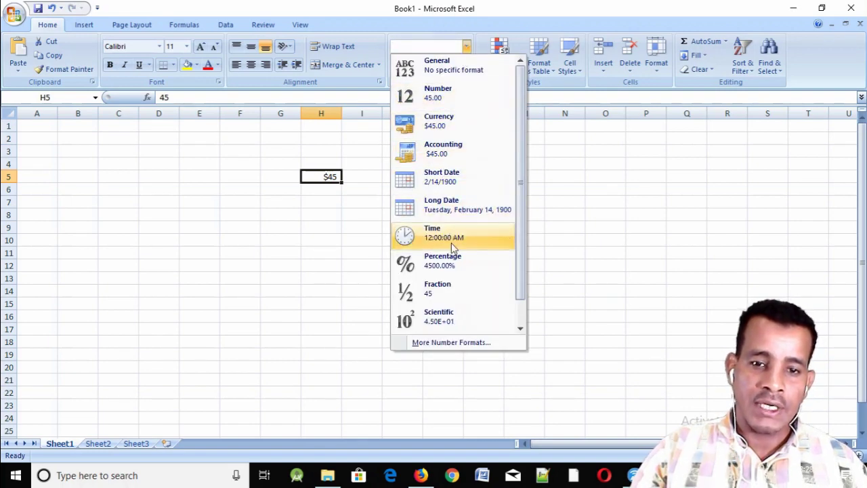
click(449, 70)
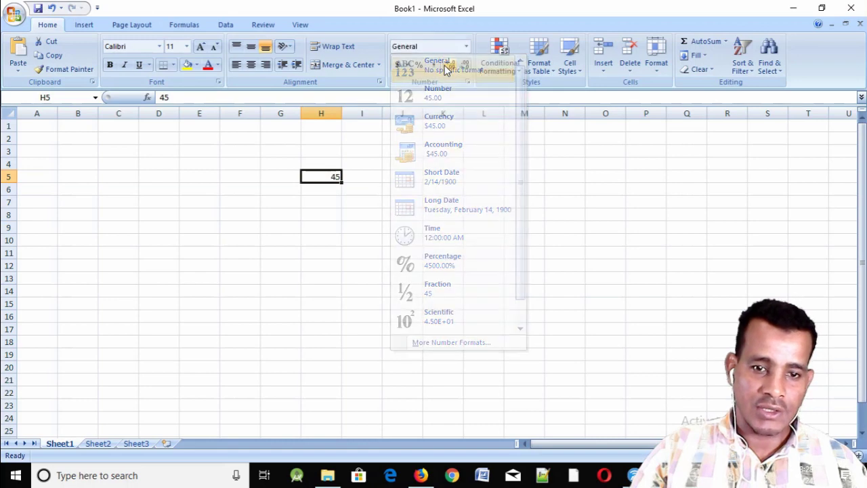
click(360, 186)
click(329, 179)
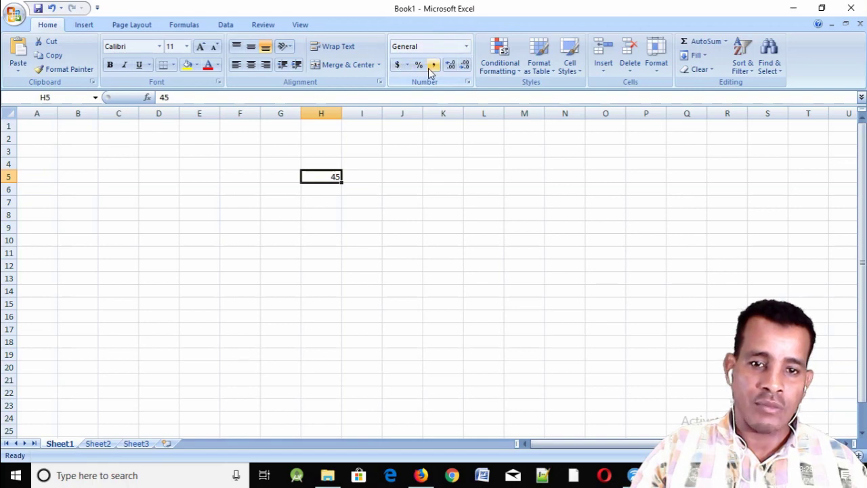
click(358, 174)
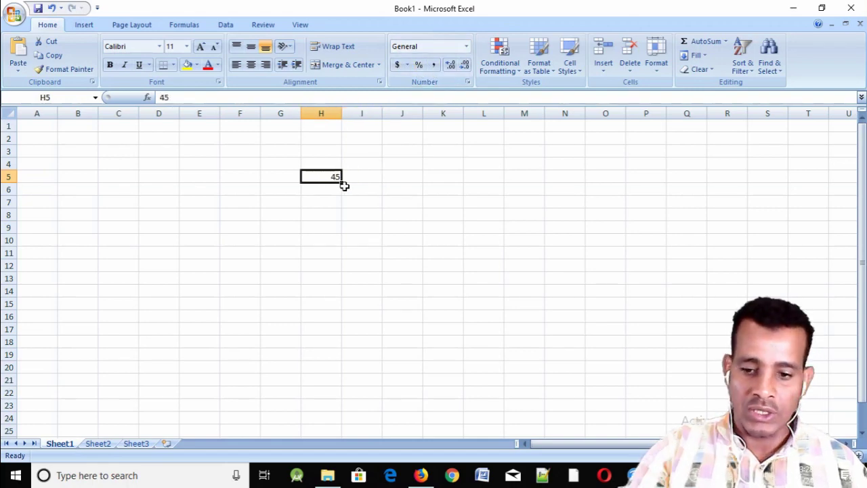
key(Delete)
click(356, 188)
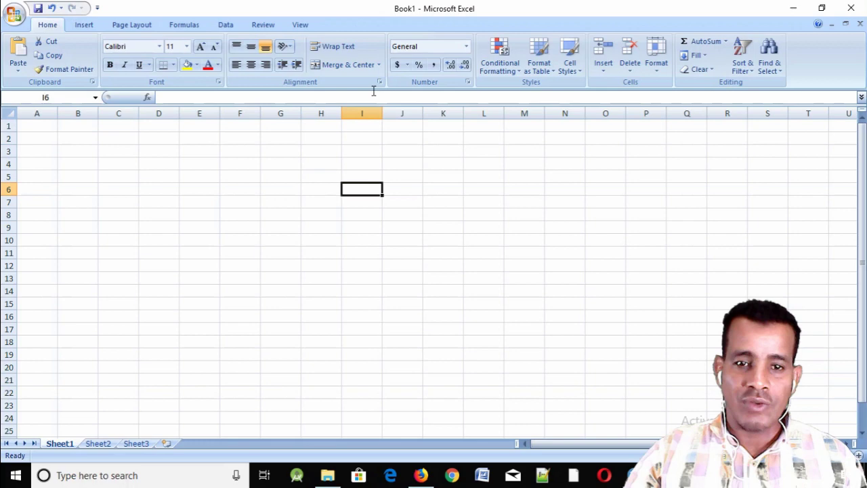
Step: Enter 67 in E5 and give it Euro accounting format
click(209, 177)
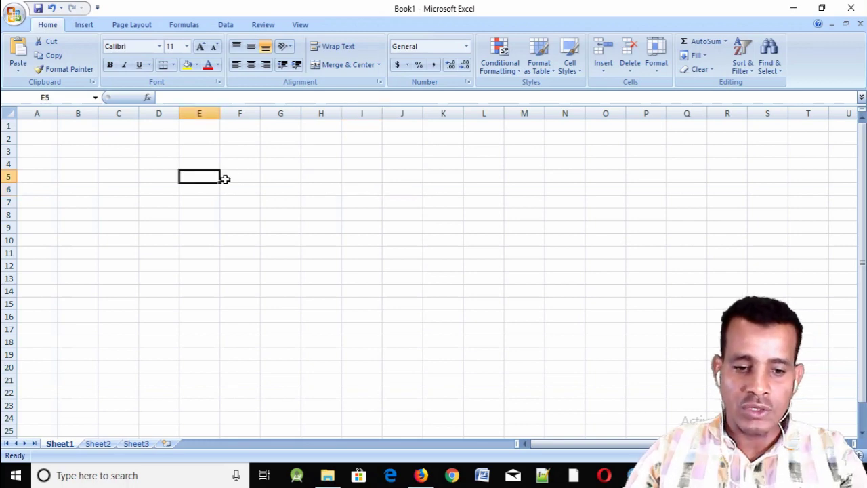
text(67)
click(199, 175)
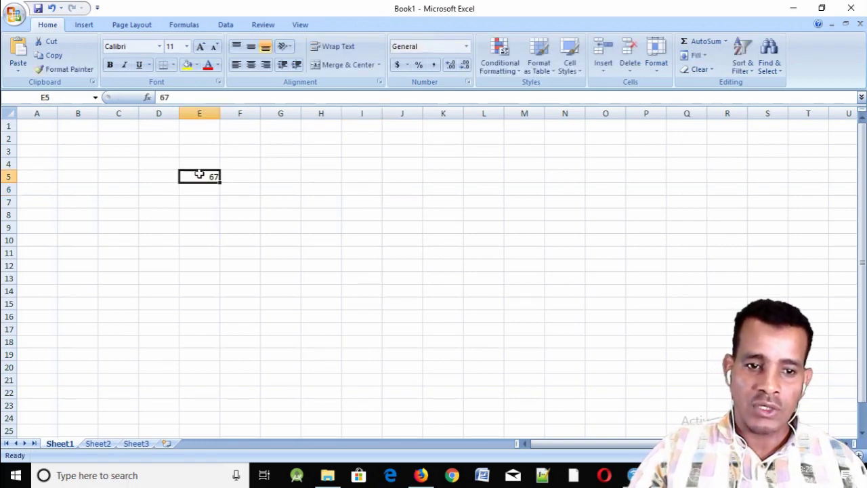
click(397, 65)
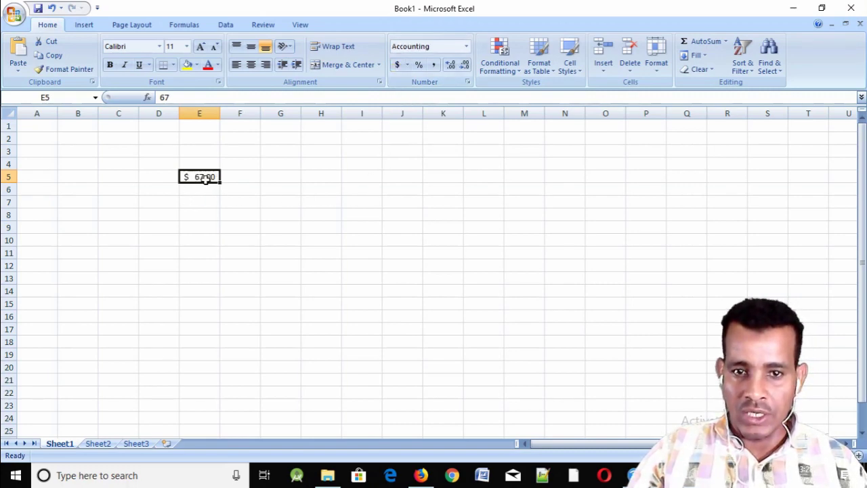
click(407, 64)
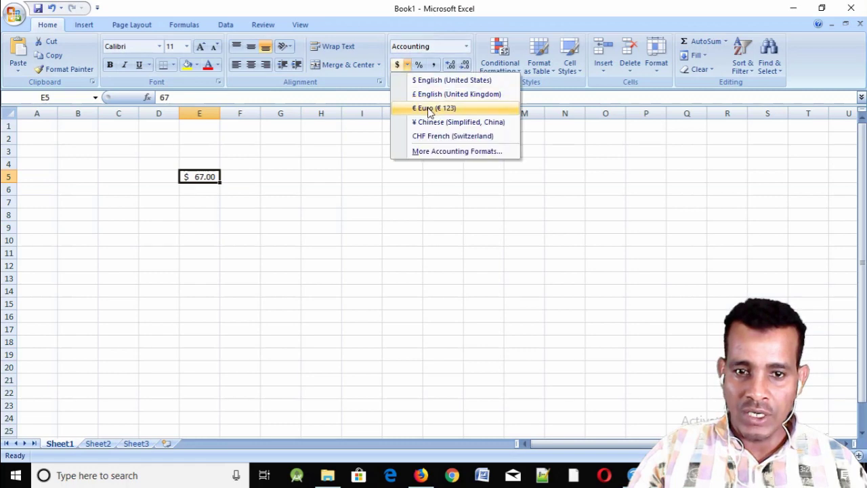
click(428, 111)
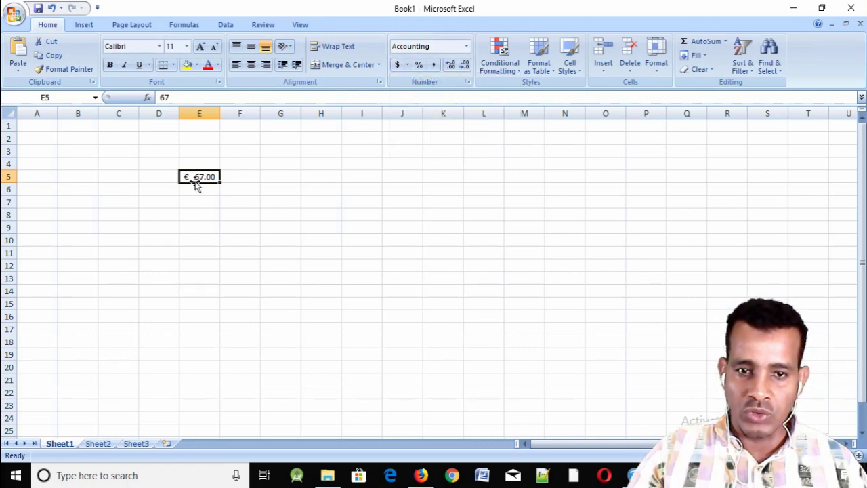
click(321, 177)
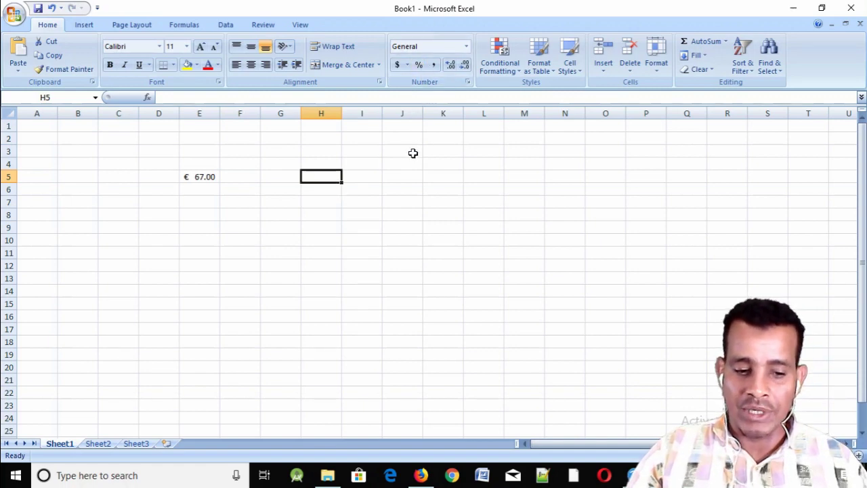
Step: Enter 45 in H5 and apply Percent Style
text(45)
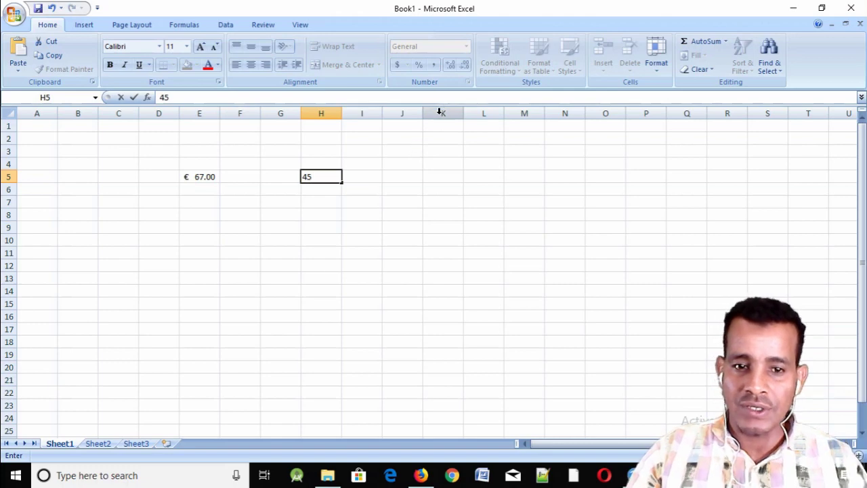
click(330, 181)
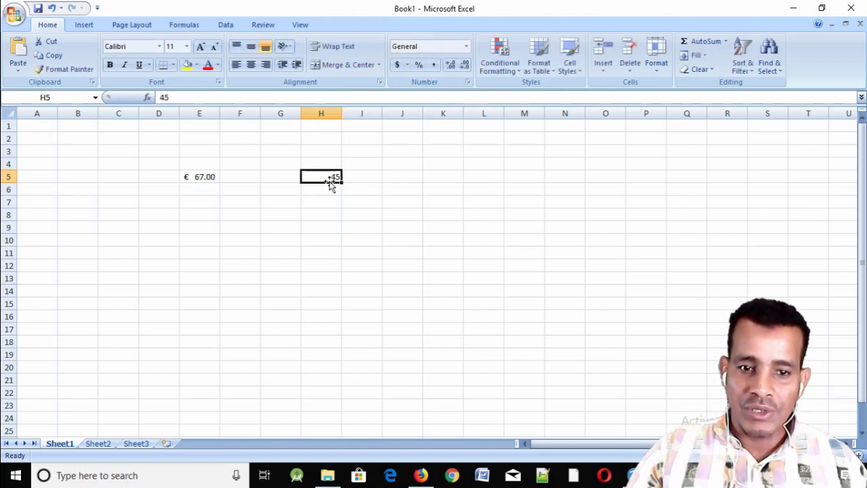
click(419, 66)
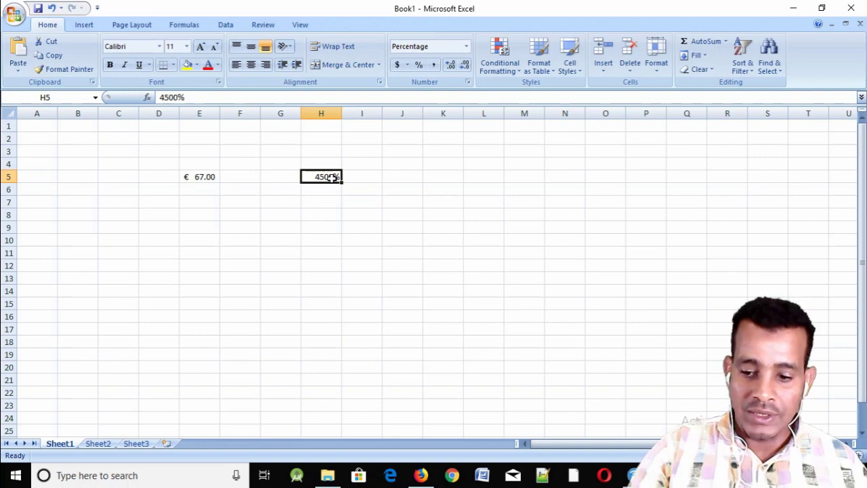
text(4.)
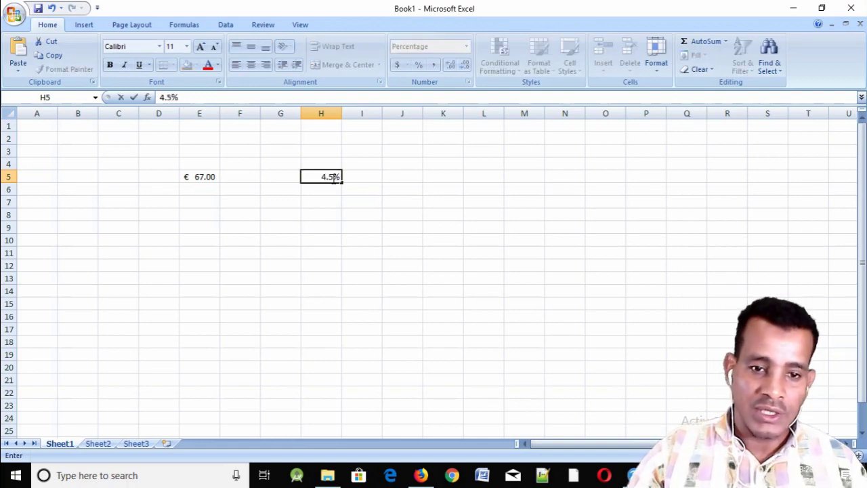
key(ctrl+Return)
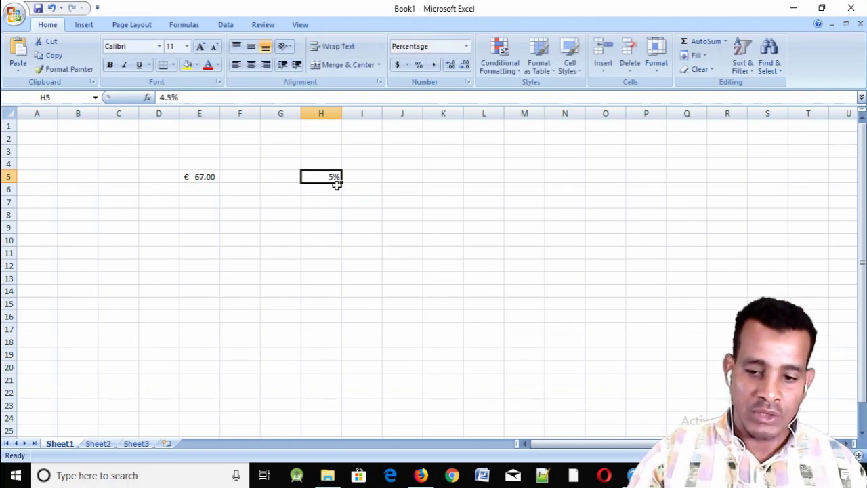
Step: Replace H5's entry with 5%, after first trying 4.5
text(4.5)
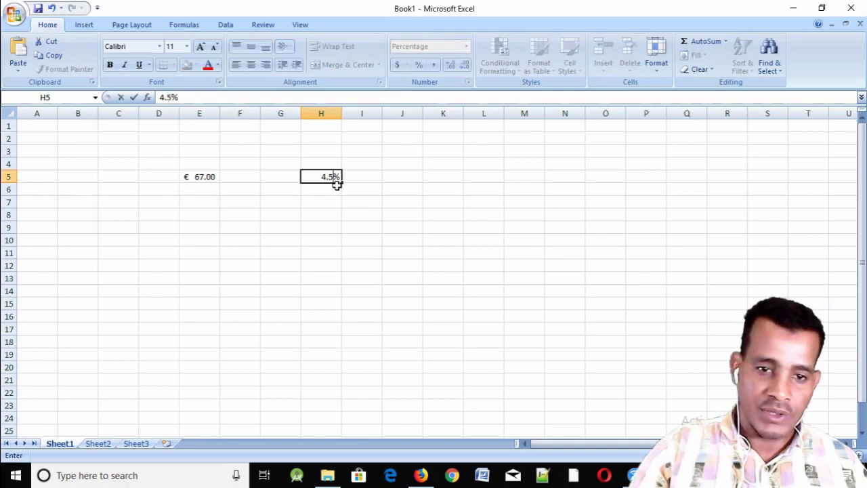
click(318, 201)
click(332, 180)
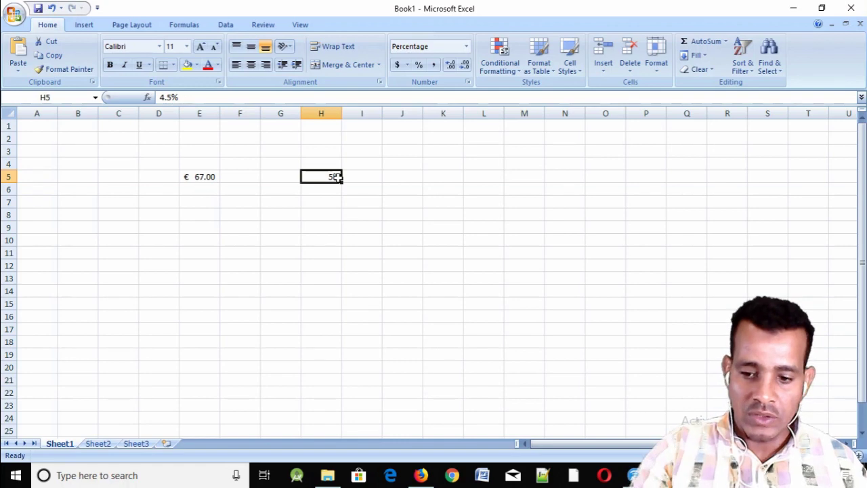
text(5%)
click(379, 217)
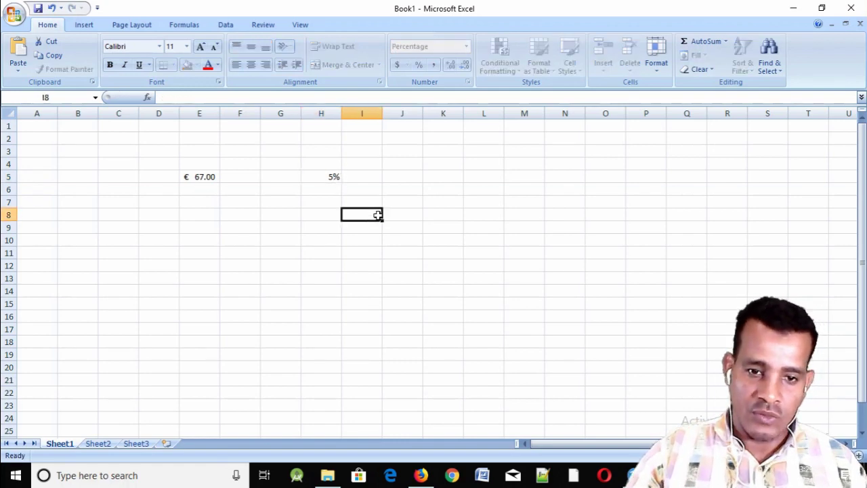
Step: Enter 5 in I8 and apply Percent Style so it shows 500%
text(5)
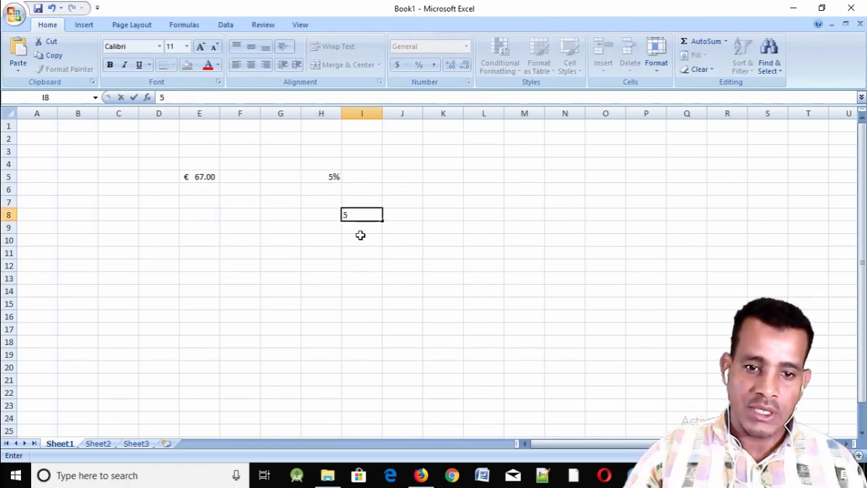
key(Return)
click(356, 217)
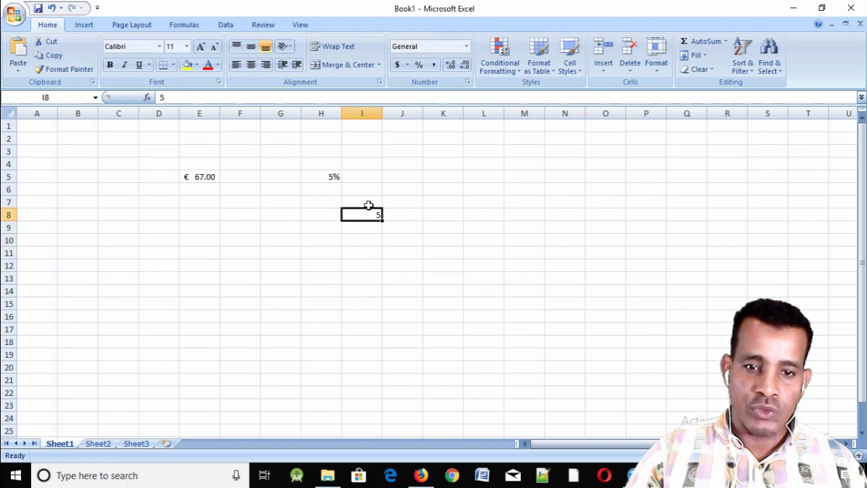
click(419, 64)
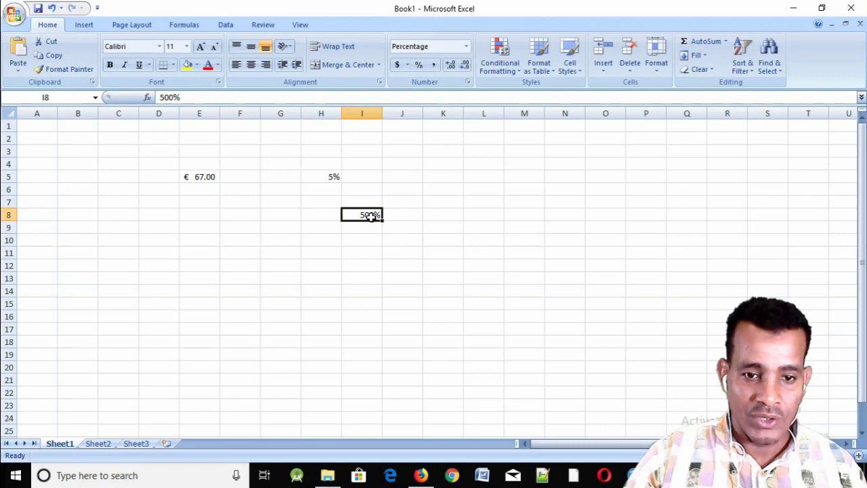
Step: Enter 0.05 in J7 and apply Percent Style so it shows 5%
click(405, 201)
text(0.05)
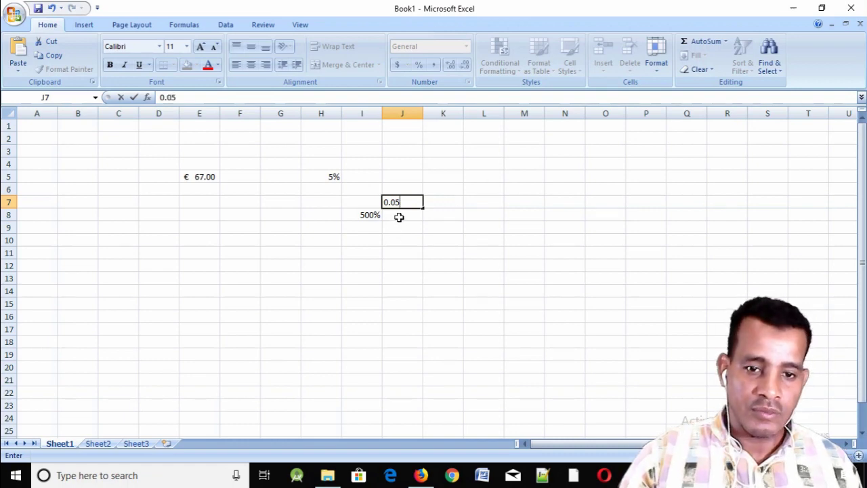
click(400, 214)
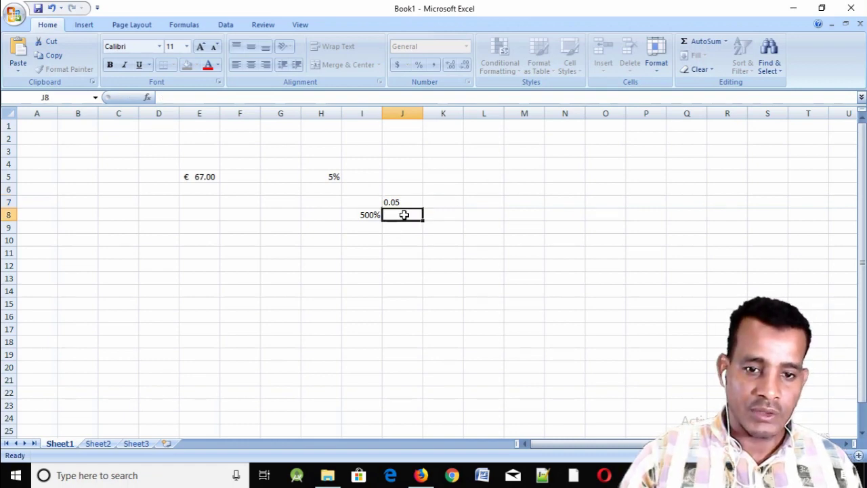
click(418, 65)
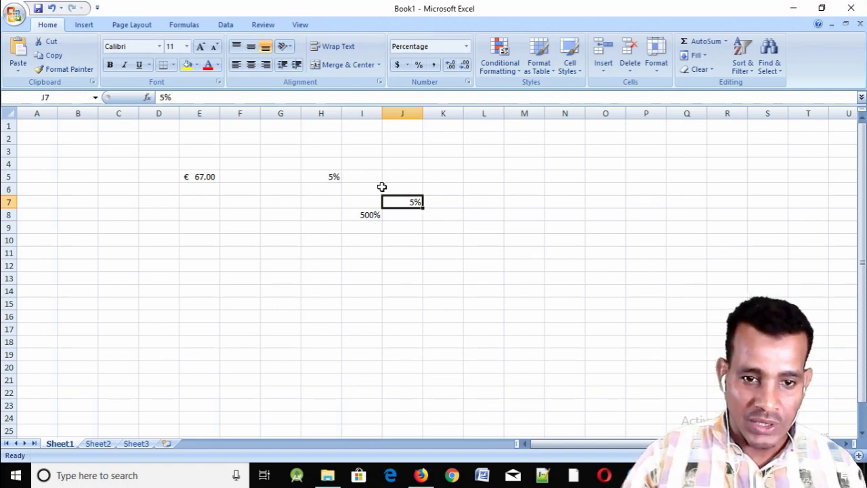
click(402, 177)
Step: Enter 5.66 in J5 and increase its decimal places to show 5.66000
text(5)
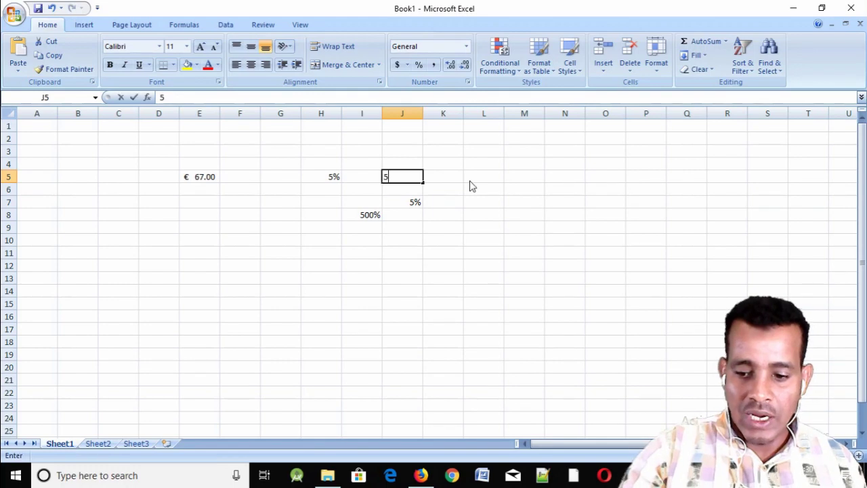
text(.66)
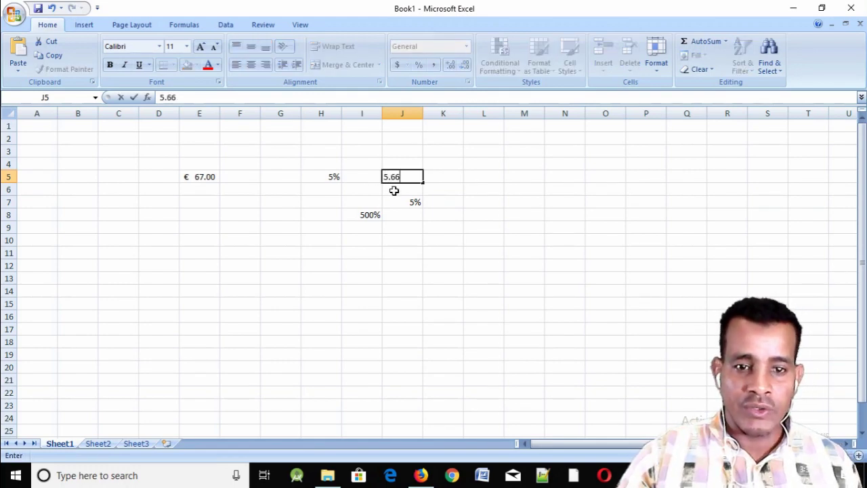
click(395, 178)
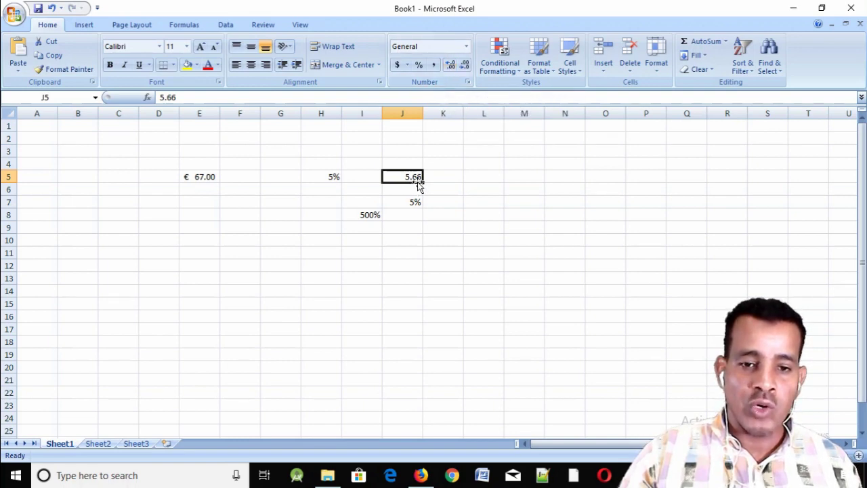
click(453, 68)
click(450, 66)
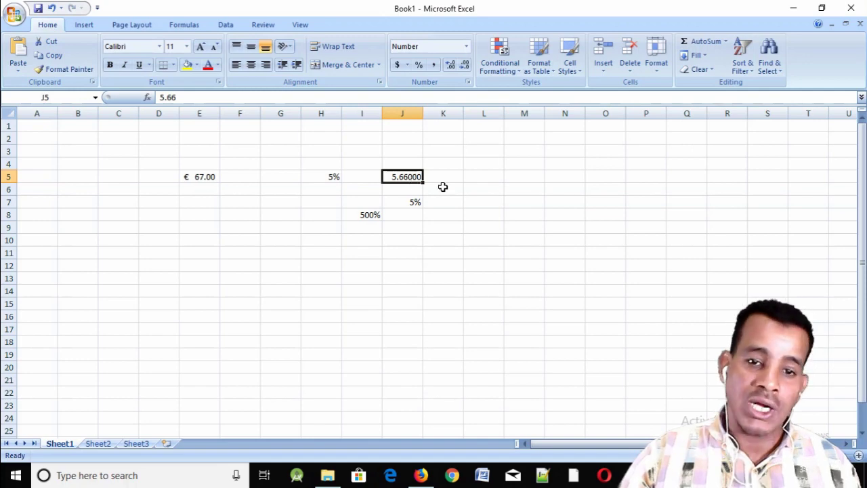
click(451, 164)
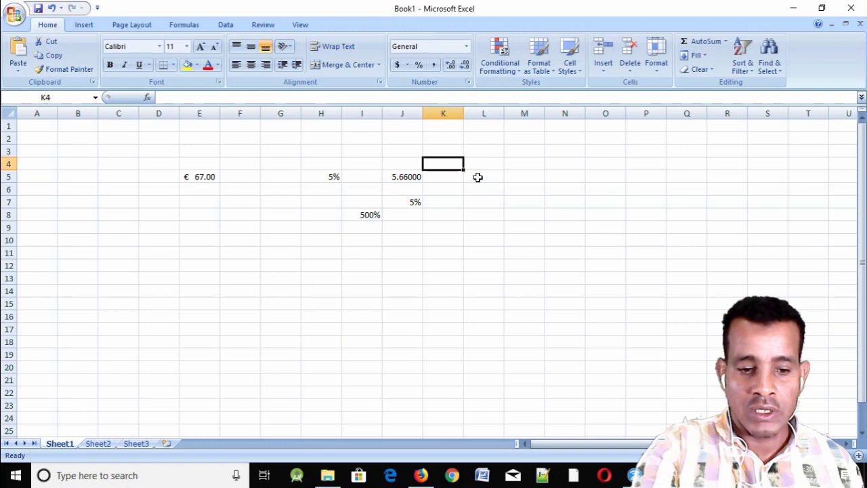
Step: Enter 4 in K4, 3 in L4, and the formula =K4/L4 in M4
text(4)
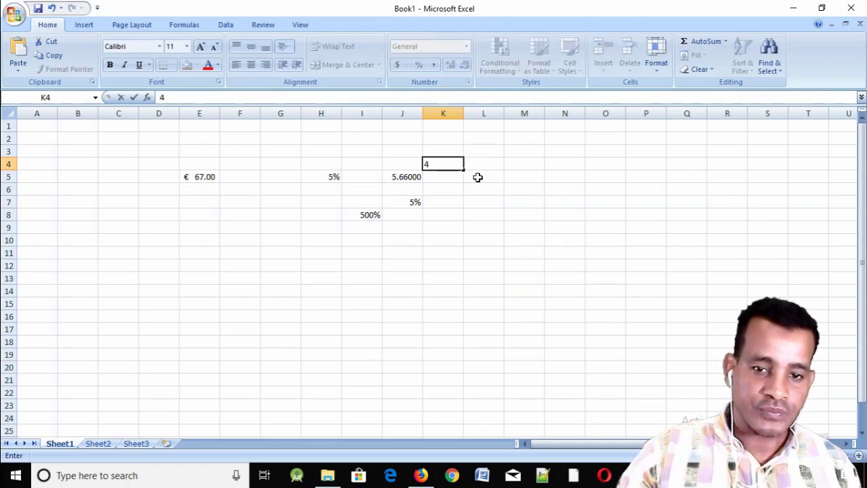
click(480, 167)
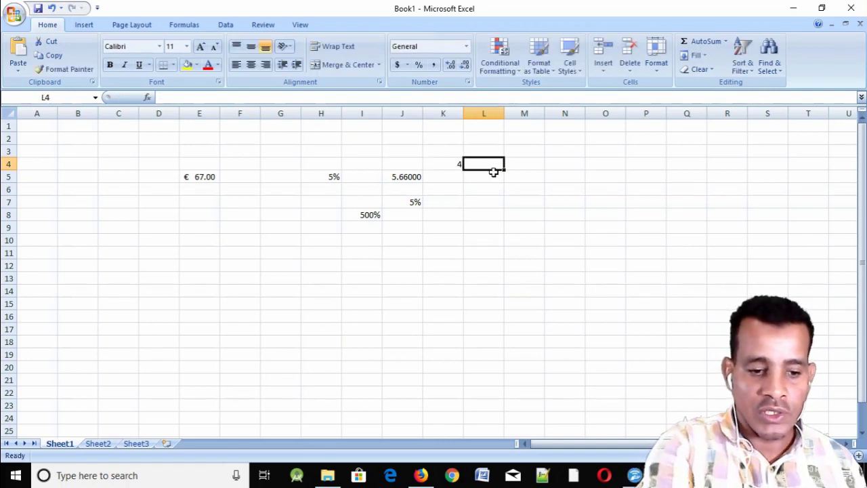
text(3)
click(516, 165)
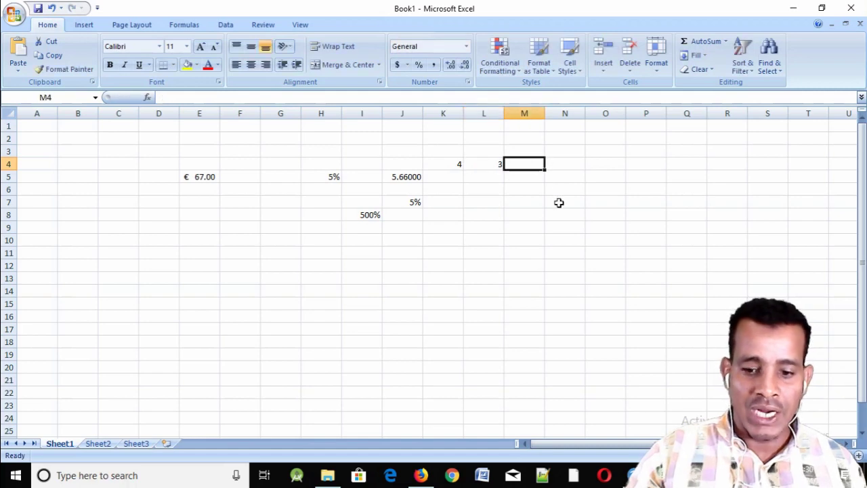
text(=)
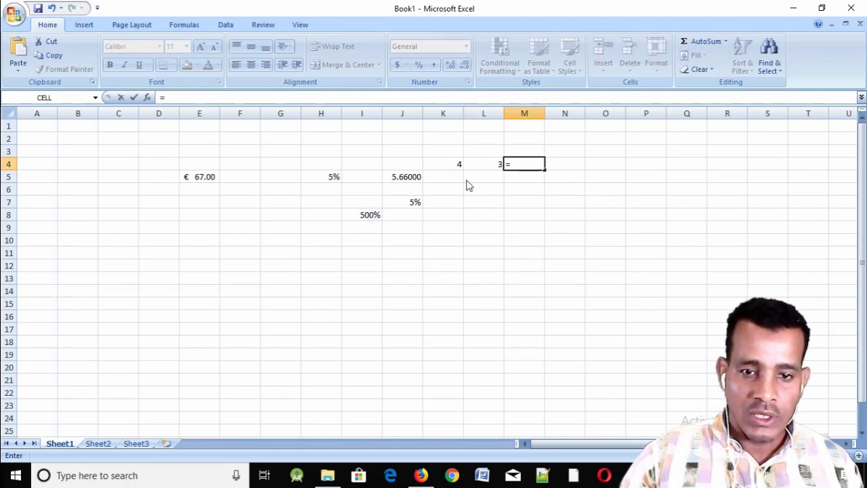
click(458, 165)
text(/)
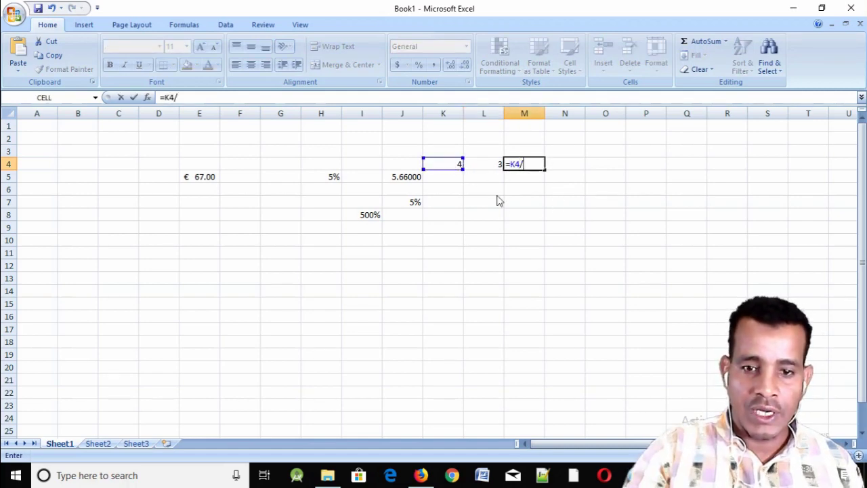
click(495, 168)
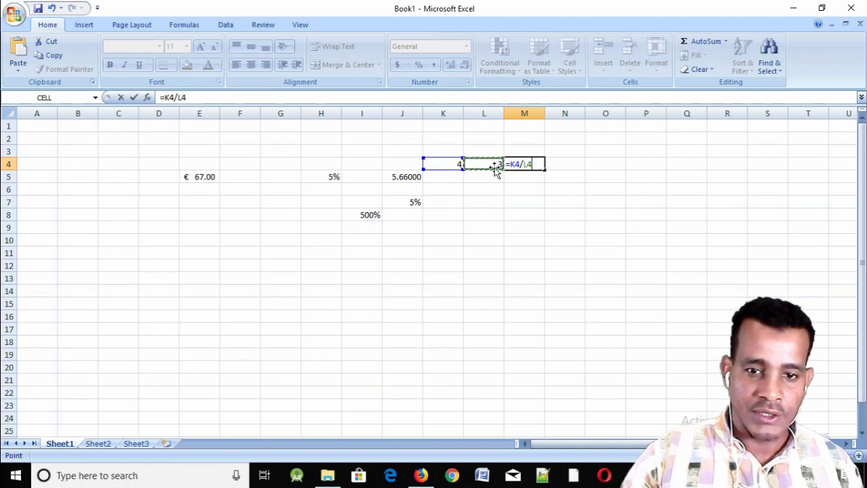
key(Return)
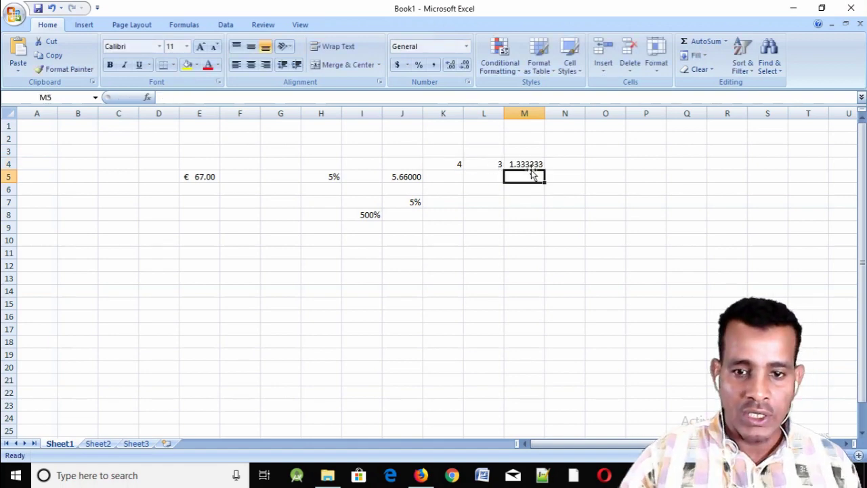
Step: Decrease M4's decimal places twice, then increase them once
click(533, 165)
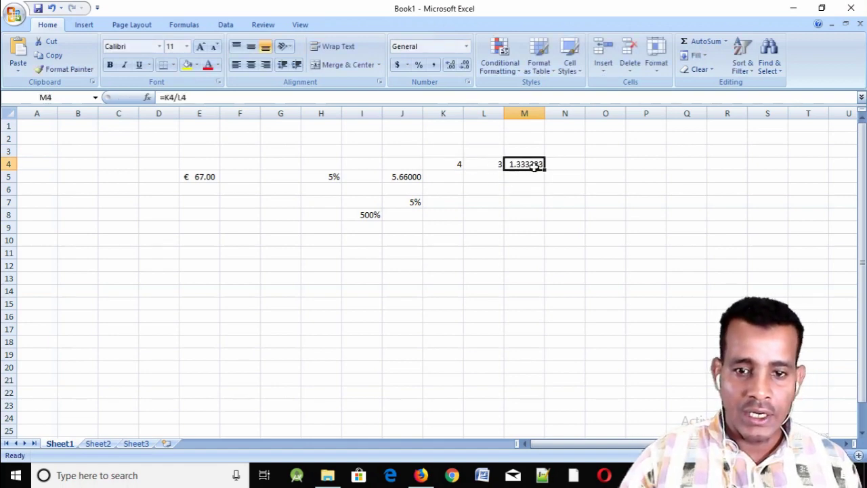
click(466, 66)
click(465, 66)
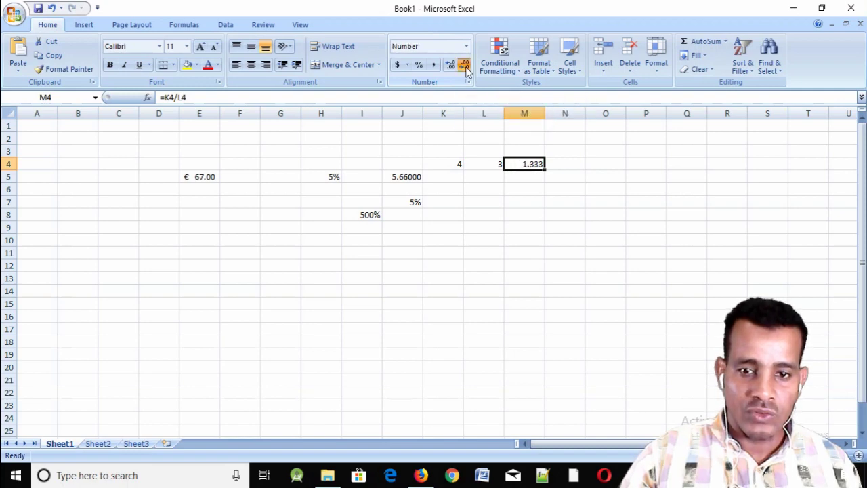
click(465, 66)
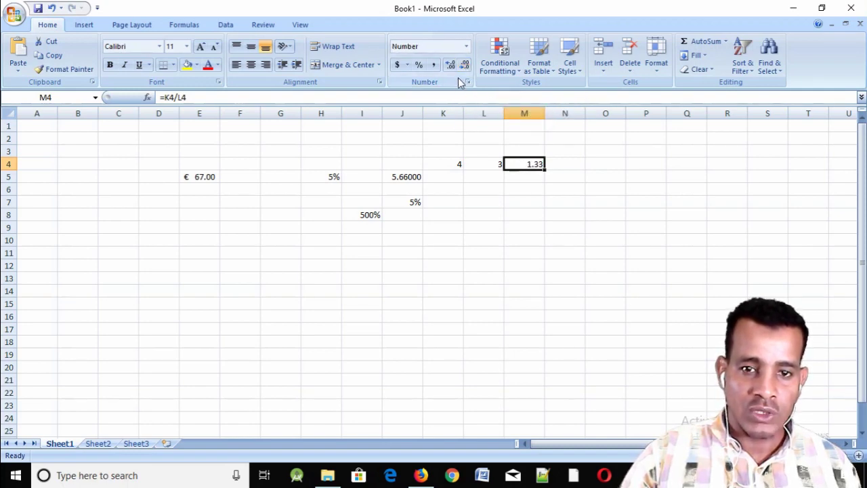
click(451, 66)
click(450, 66)
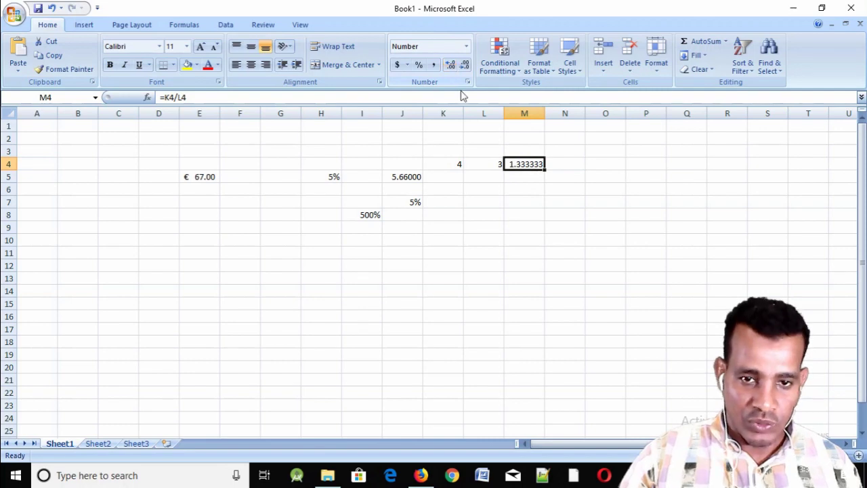
click(466, 46)
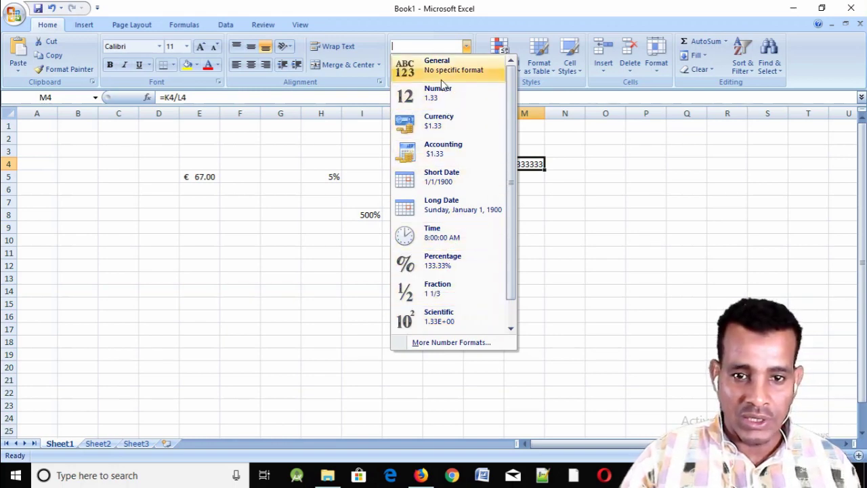
click(639, 183)
click(524, 214)
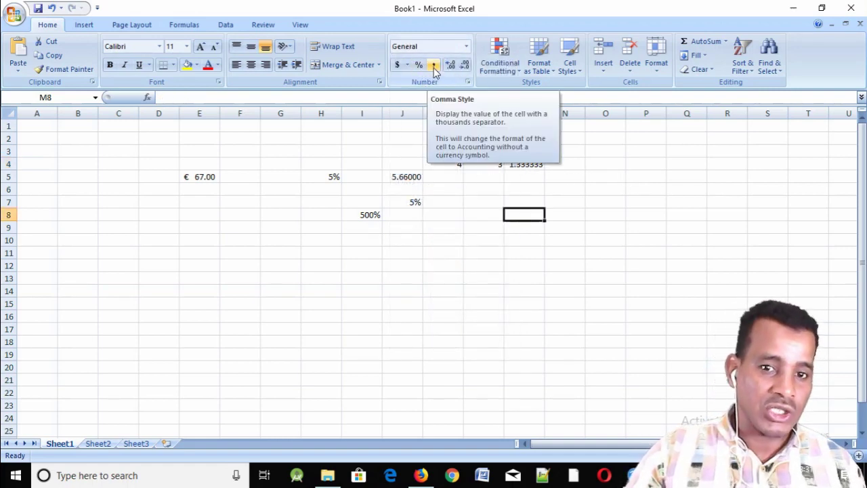
Step: Enter 565667767 in J14 and apply Comma Style, showing 565,667,767.00
click(405, 293)
text(5656)
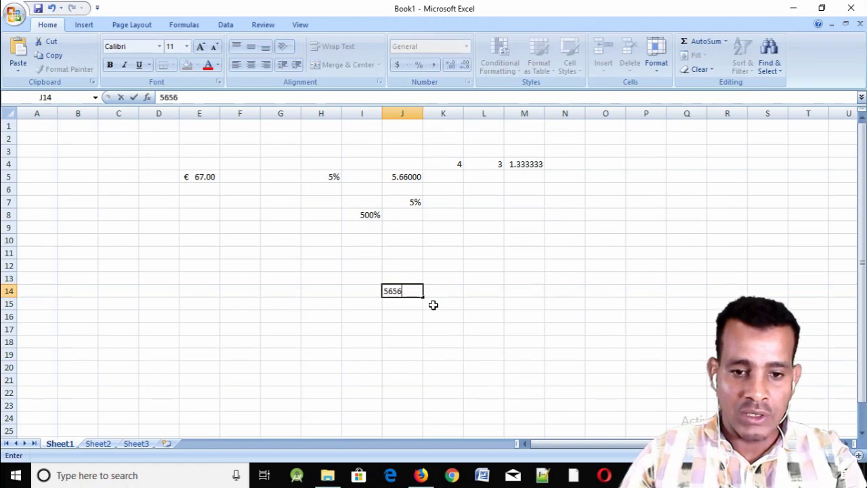
text(67767)
click(409, 294)
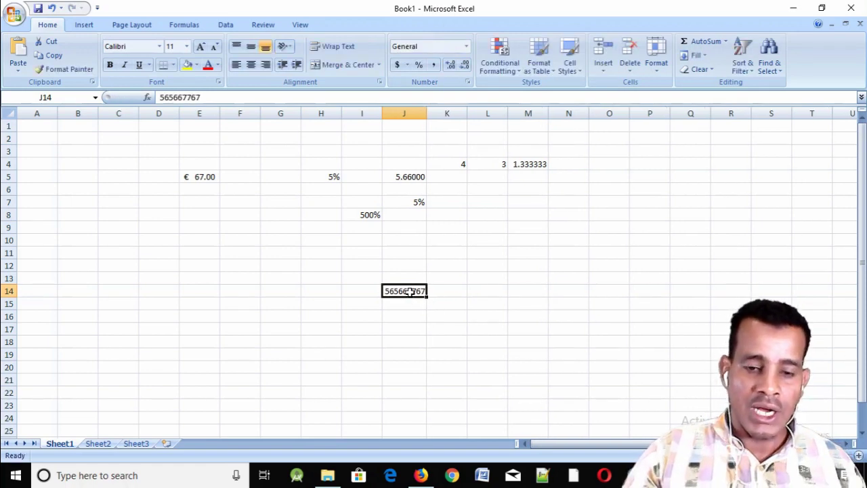
click(433, 65)
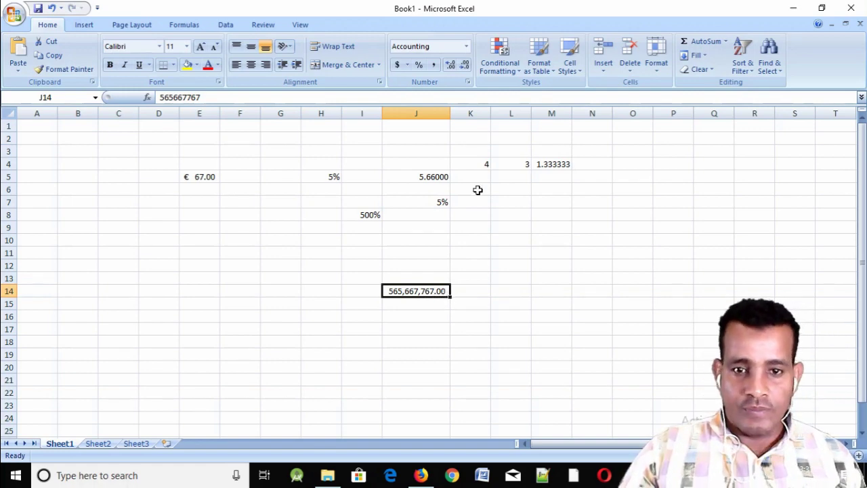
click(607, 280)
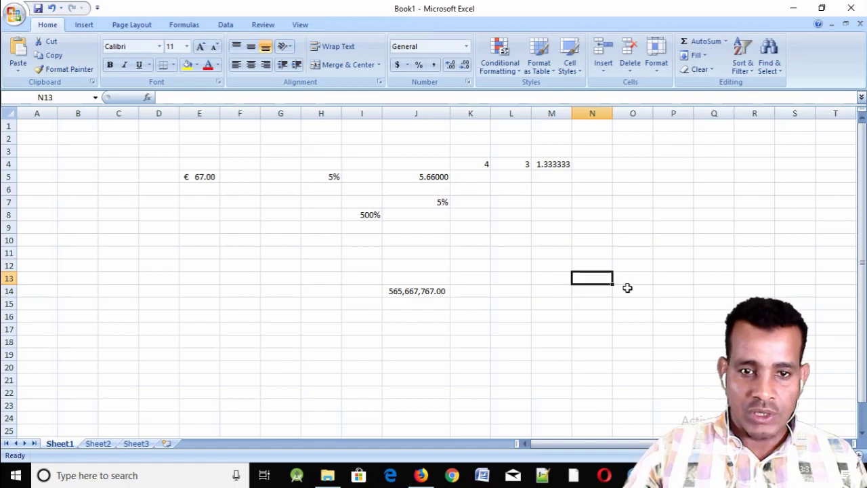